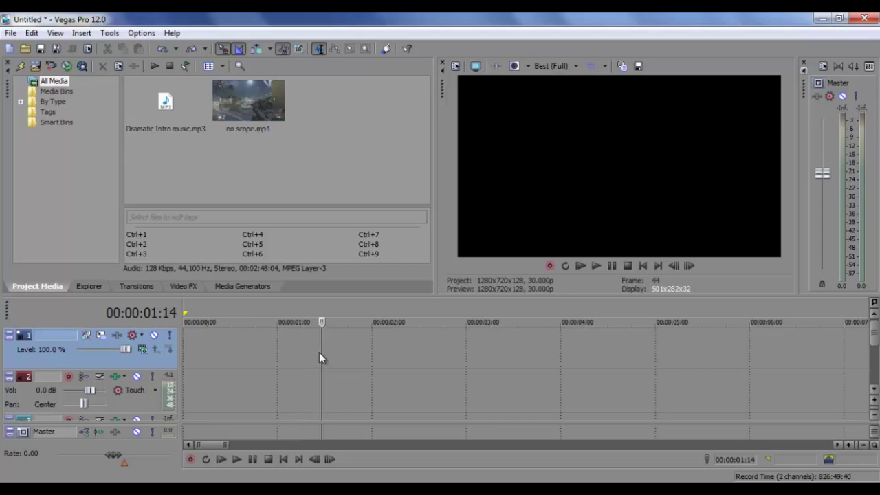
left_click(229, 345)
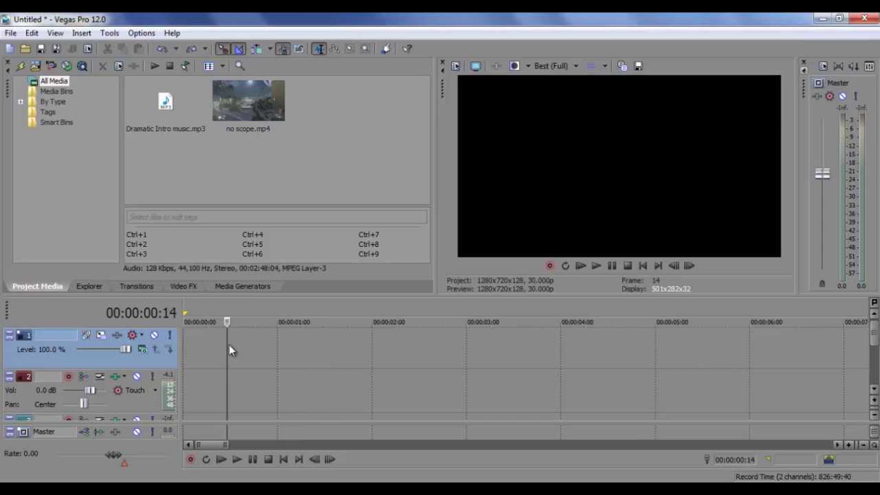
left_click(324, 355)
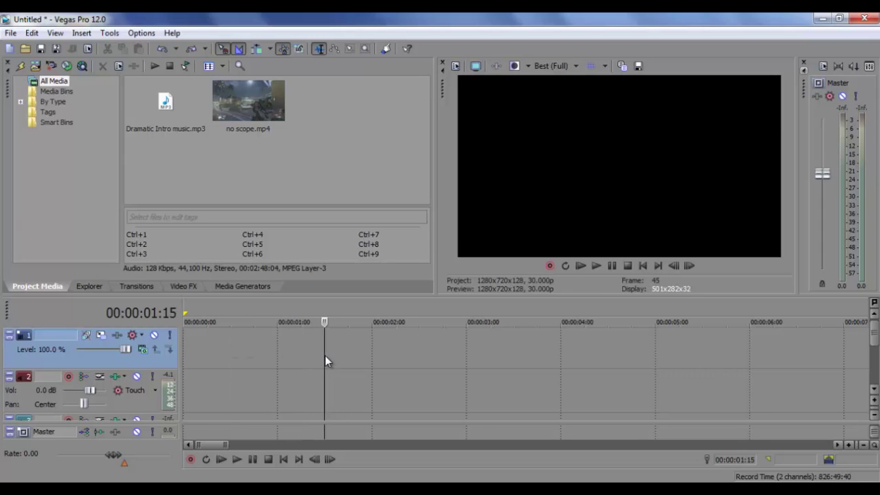
left_click(229, 341)
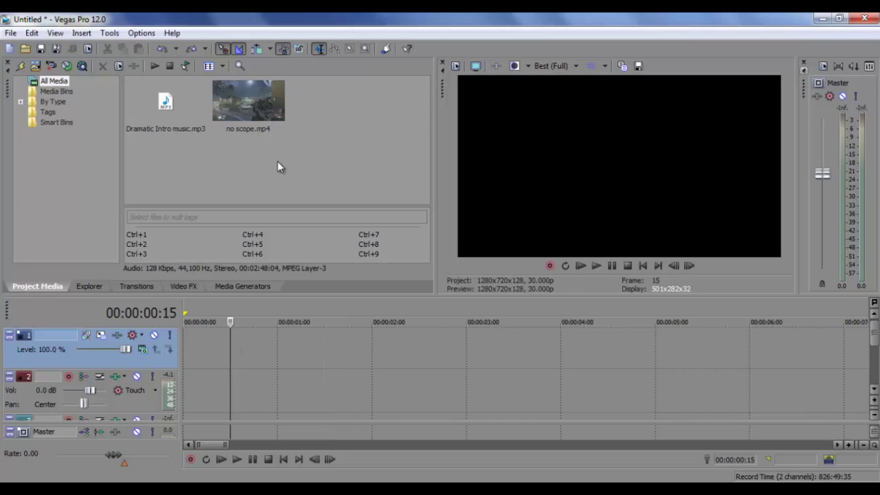
- Place no scope.mp4 at the start of the timeline and play the beginning of the clip
left_click_drag(251, 94, 186, 360)
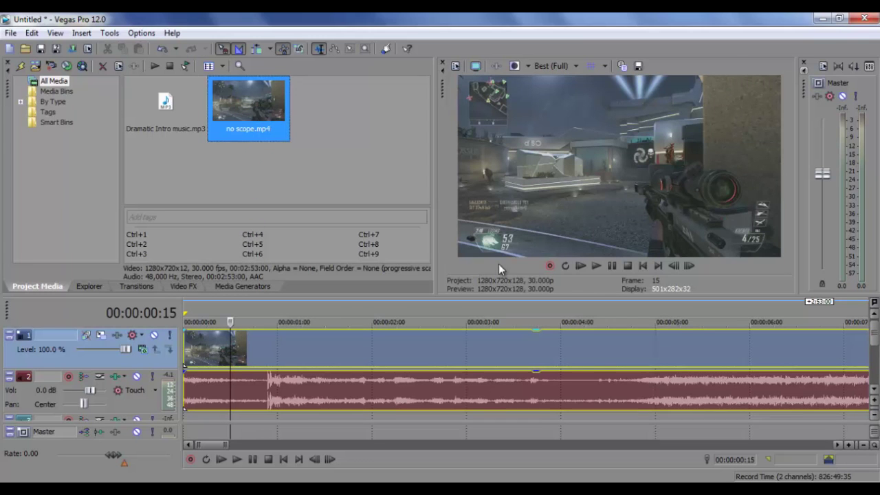
left_click(595, 266)
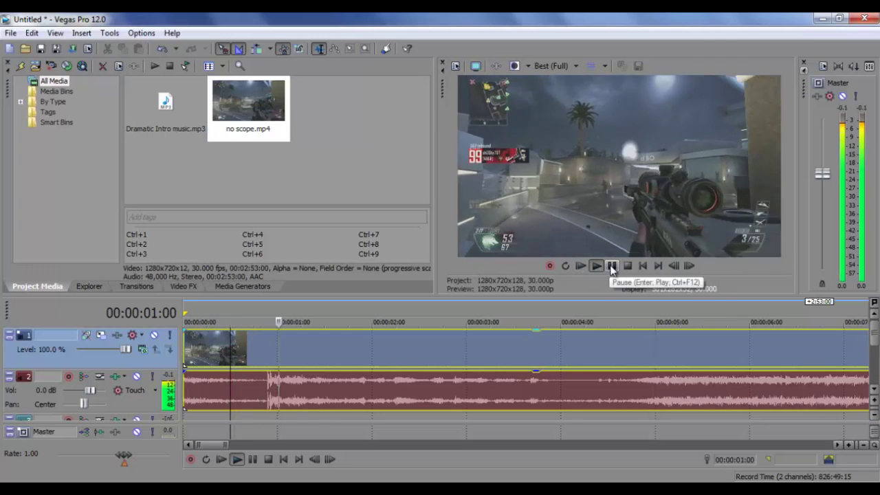
left_click(613, 266)
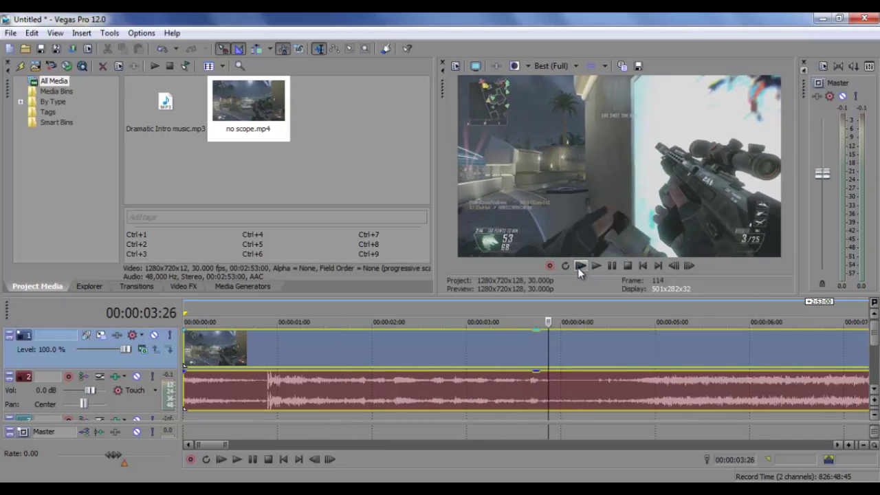
- Split the gameplay clip at 00:00:04:13 and delete everything after the split
key("s")
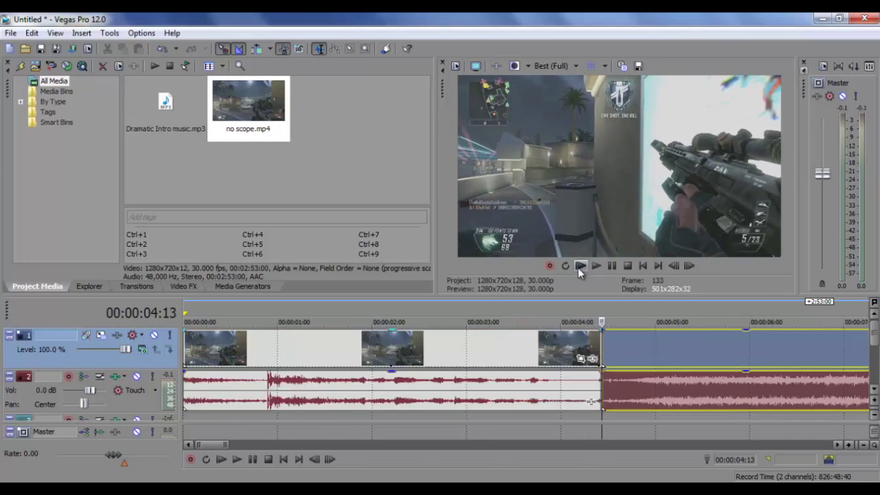
left_click(652, 350)
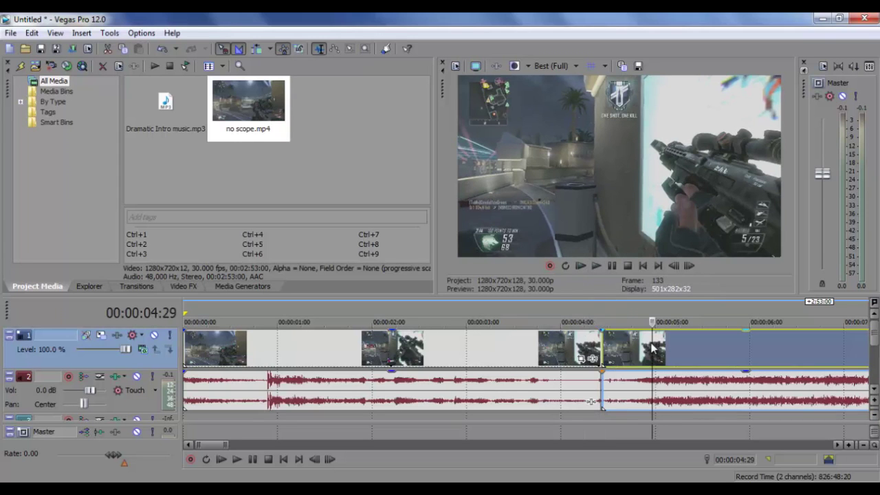
left_click_drag(677, 343, 741, 348)
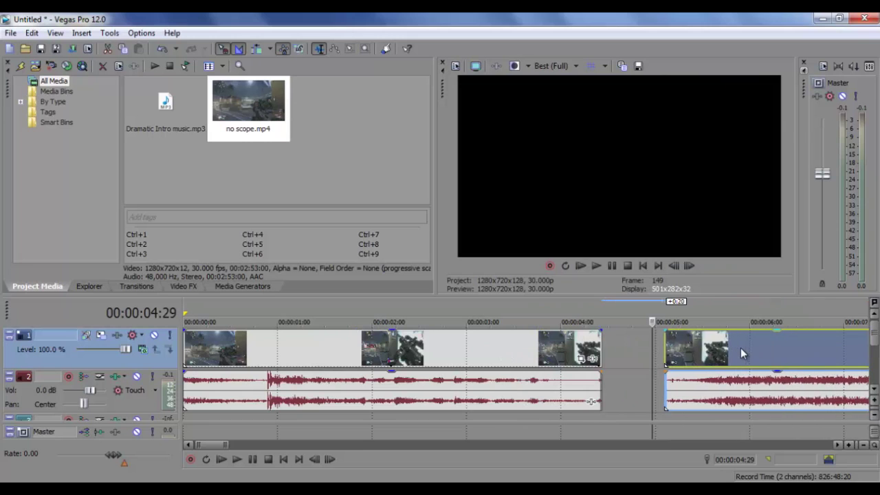
left_click(741, 348)
right_click(740, 348)
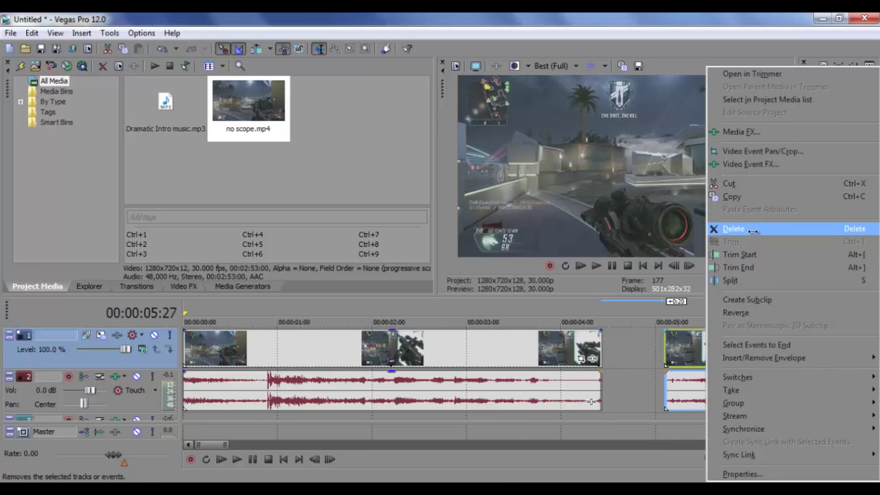
left_click(753, 230)
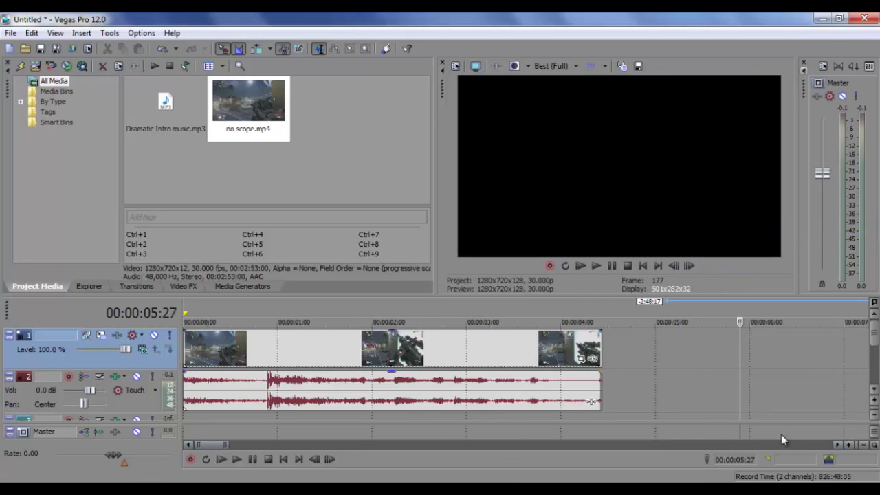
- Lower the volume of the gameplay clip's audio track to -19.2 dB
left_click(863, 445)
left_click(863, 445)
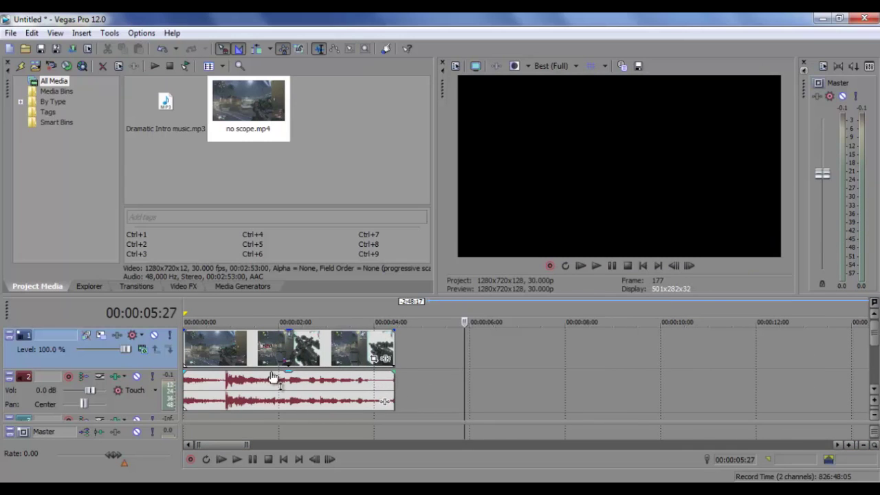
left_click(308, 387)
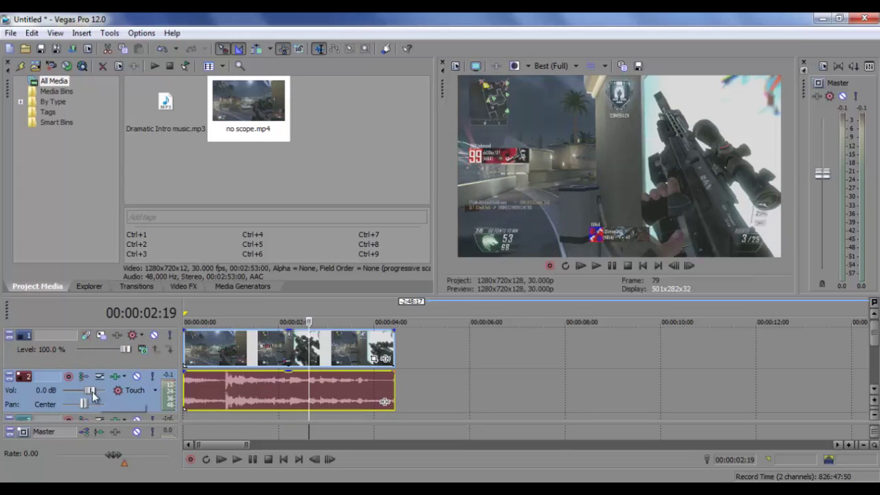
left_click_drag(90, 391, 73, 396)
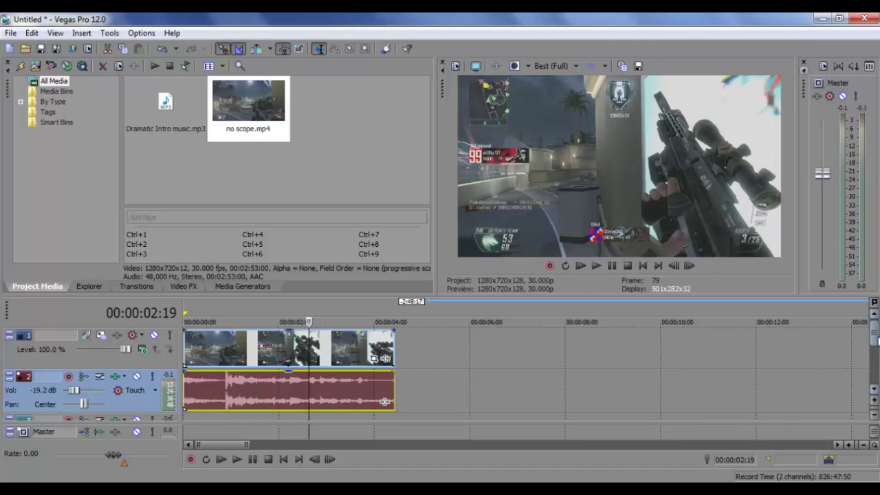
- Add Dramatic Intro music.mp3 to audio track 3, starting at the beginning of the timeline
left_click(224, 383)
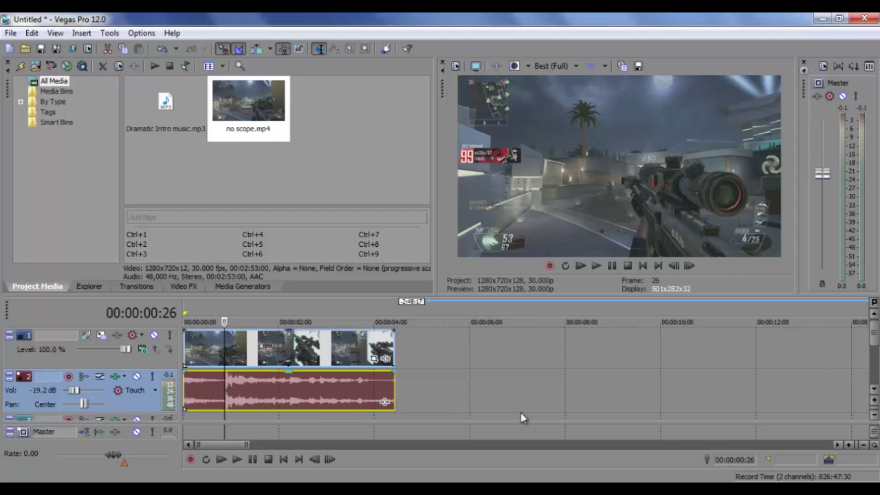
left_click(876, 358)
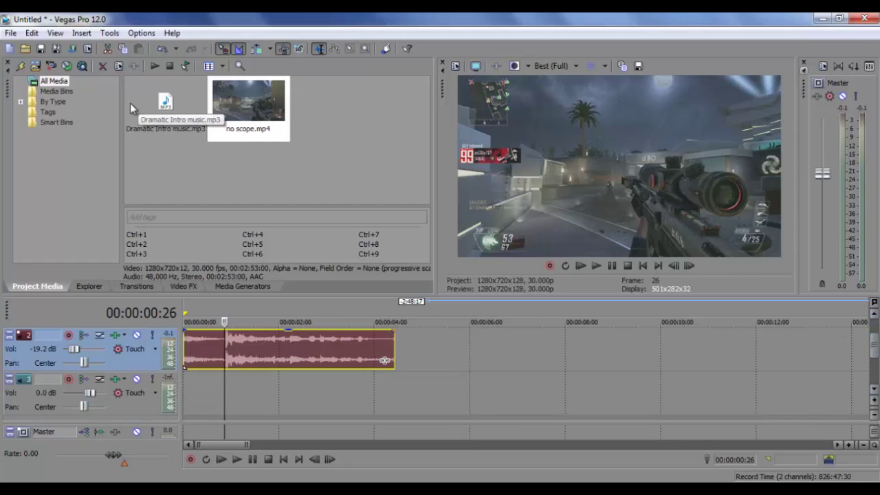
left_click_drag(130, 103, 189, 404)
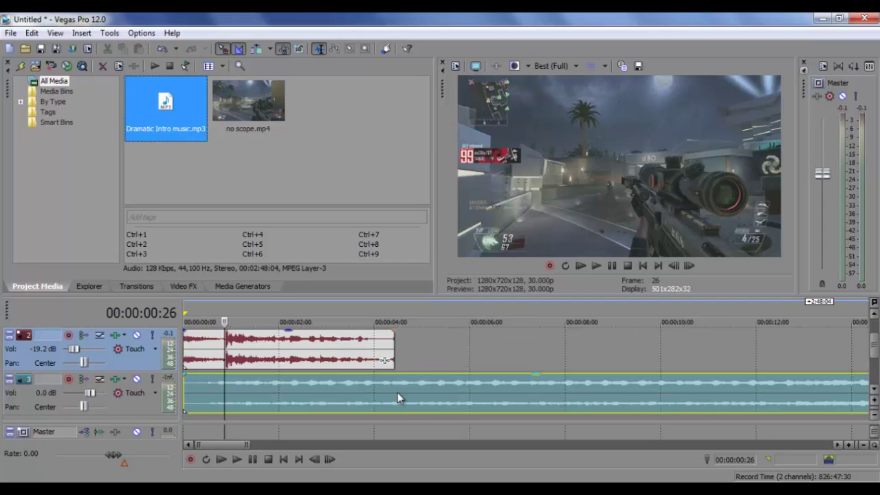
- Split the music at the gameplay clip's end, 00:00:04:13, and delete the remaining part
left_click(394, 357)
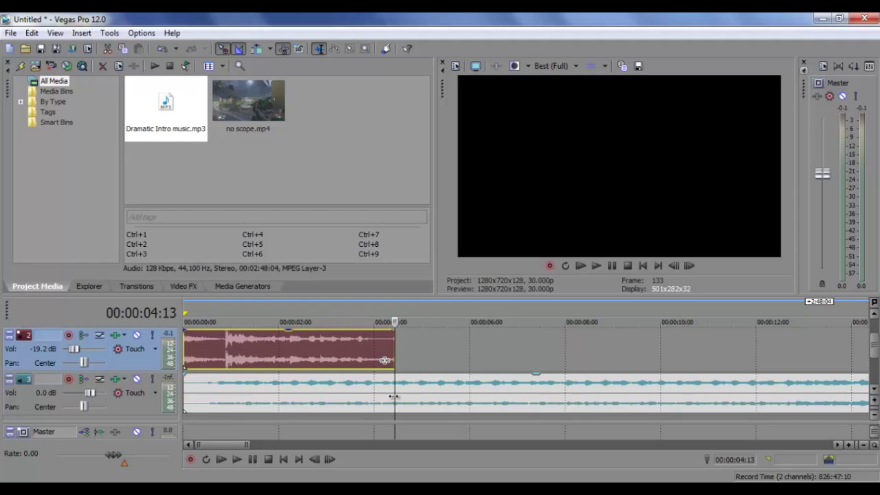
left_click(395, 396)
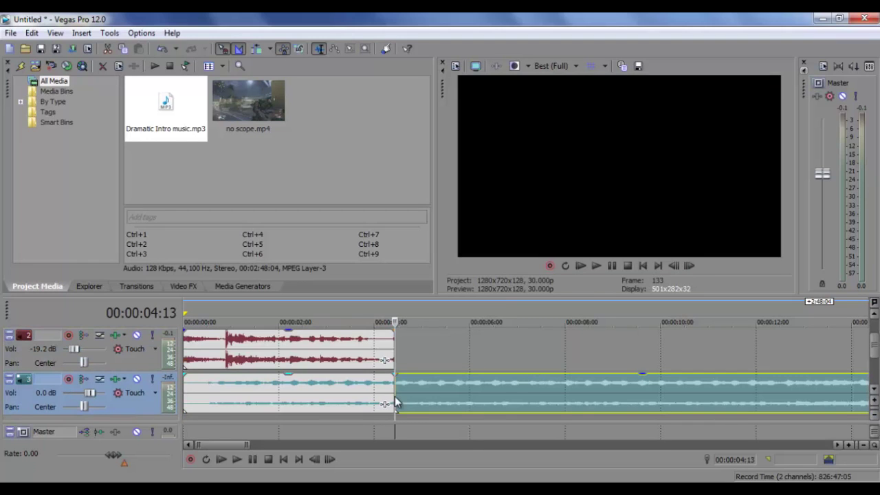
left_click_drag(421, 396, 445, 396)
right_click(445, 396)
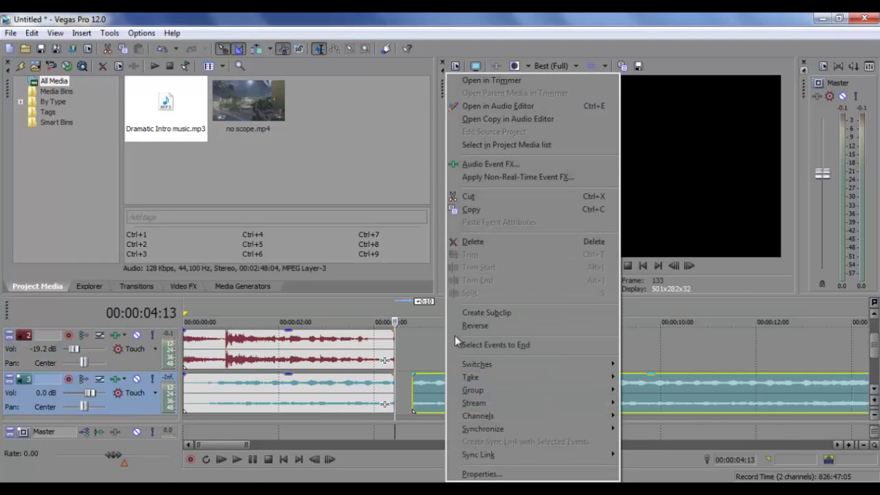
left_click(472, 242)
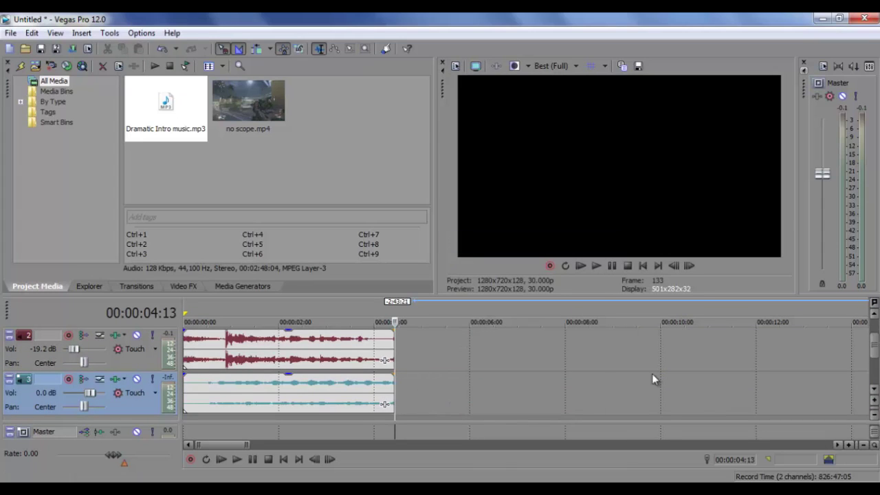
- Give the music clip a short fade-out and the video clip a fade-out of about 4 frames
left_click_drag(392, 374, 390, 373)
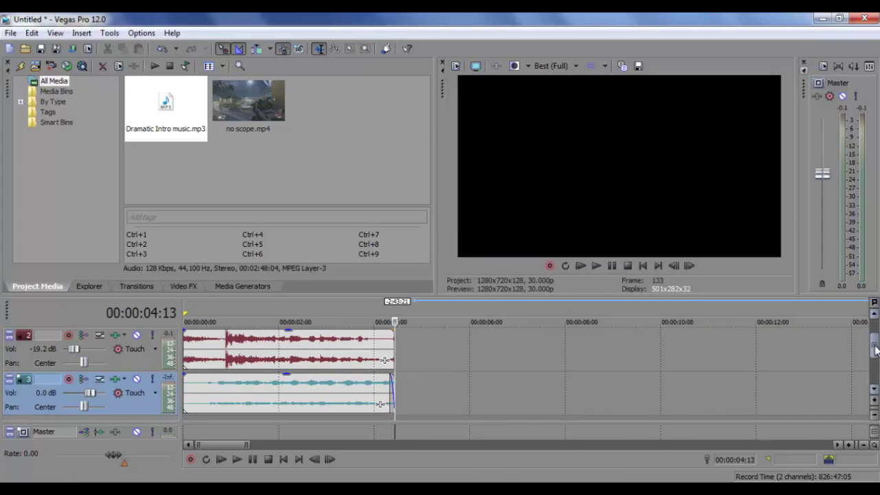
left_click_drag(874, 344, 875, 331)
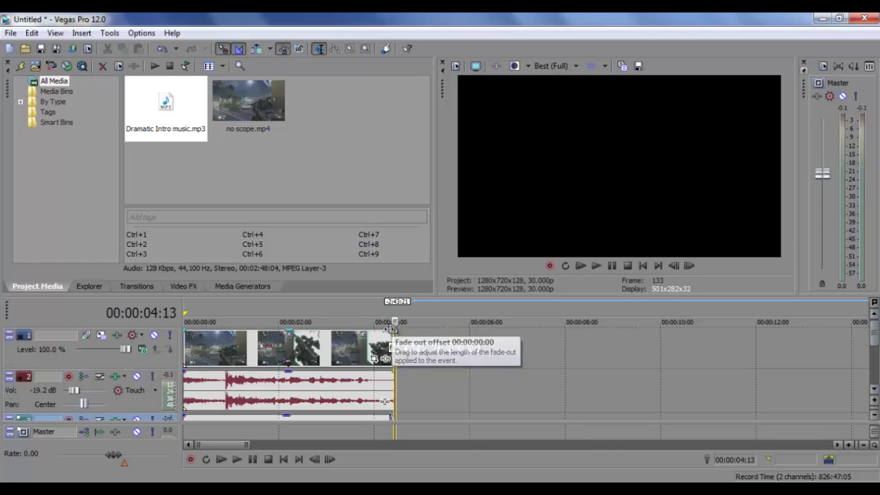
left_click_drag(394, 331, 389, 333)
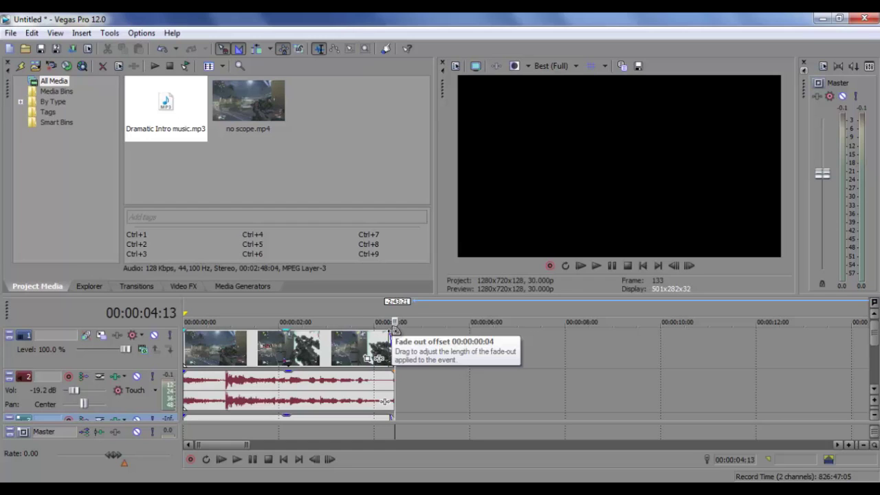
- Try a much longer fade-out on the video clip, play it back, and shorten the fade to a few frames again
left_click_drag(394, 331, 323, 328)
left_click(307, 347)
left_click(595, 266)
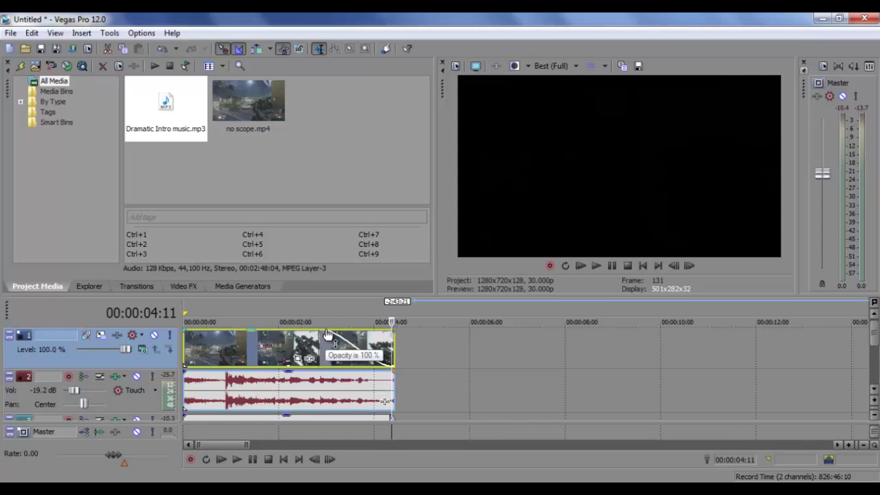
left_click_drag(319, 331, 392, 334)
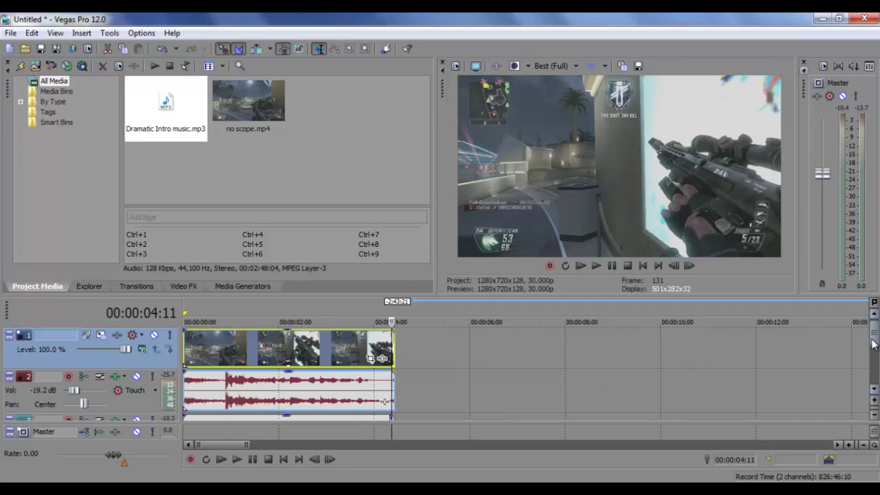
- Examine frames at various points along the video clip, especially around the sniper shot
left_click(877, 366)
left_click_drag(877, 357, 876, 342)
left_click(278, 350)
left_click(209, 352)
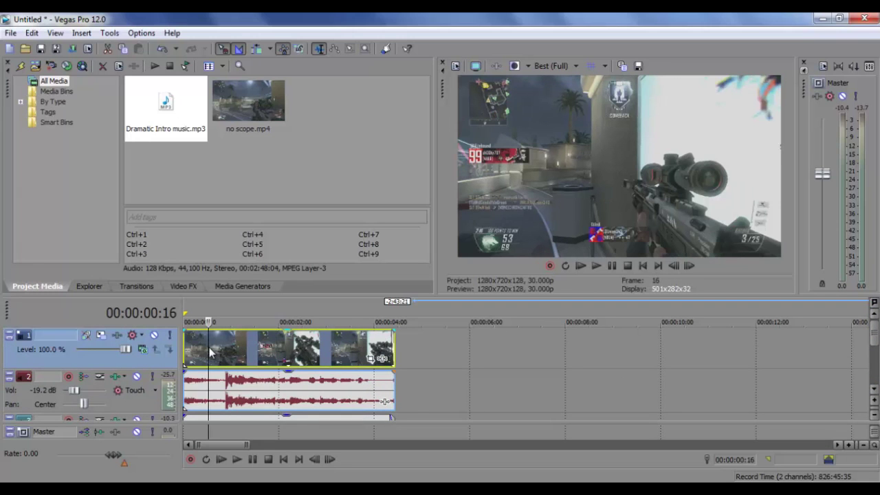
left_click(290, 361)
left_click(341, 361)
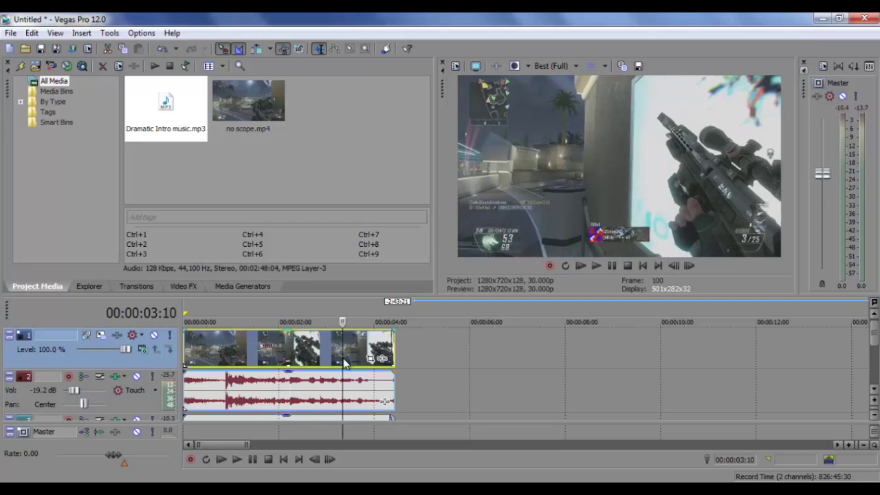
left_click(377, 349)
left_click(206, 352)
left_click(271, 355)
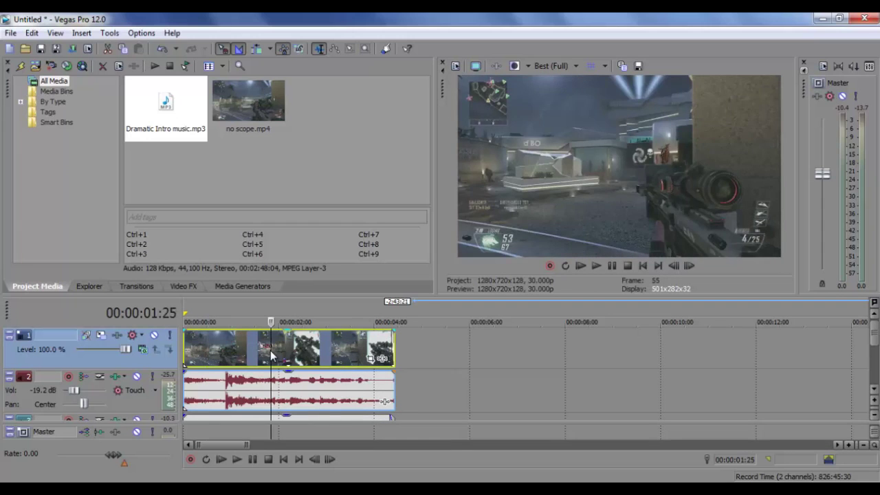
left_click(323, 358)
left_click(347, 354)
left_click(228, 349)
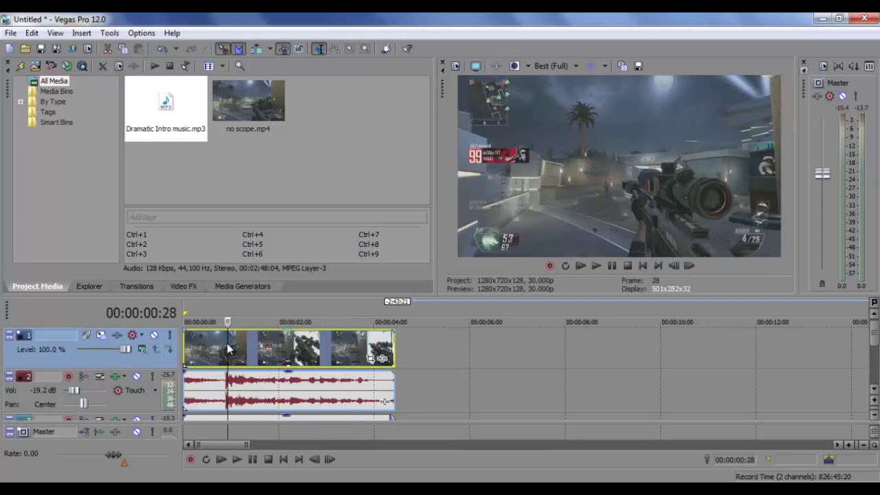
left_click(200, 348)
left_click(253, 347)
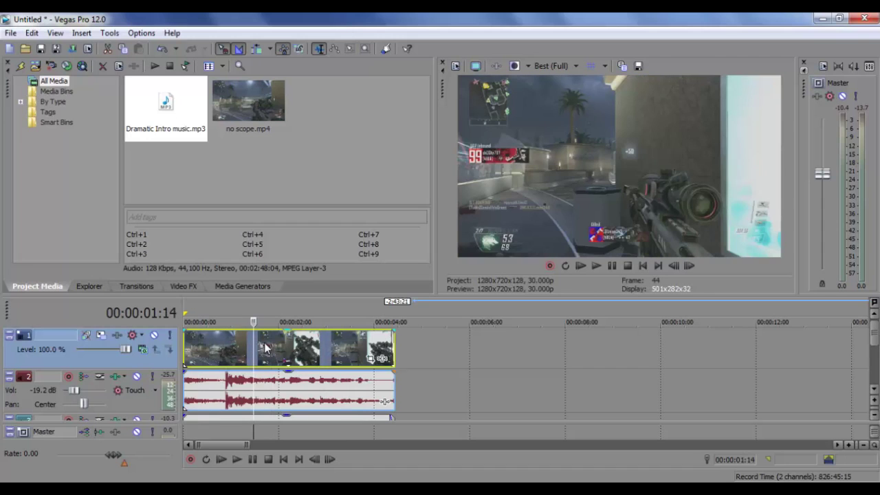
left_click(282, 348)
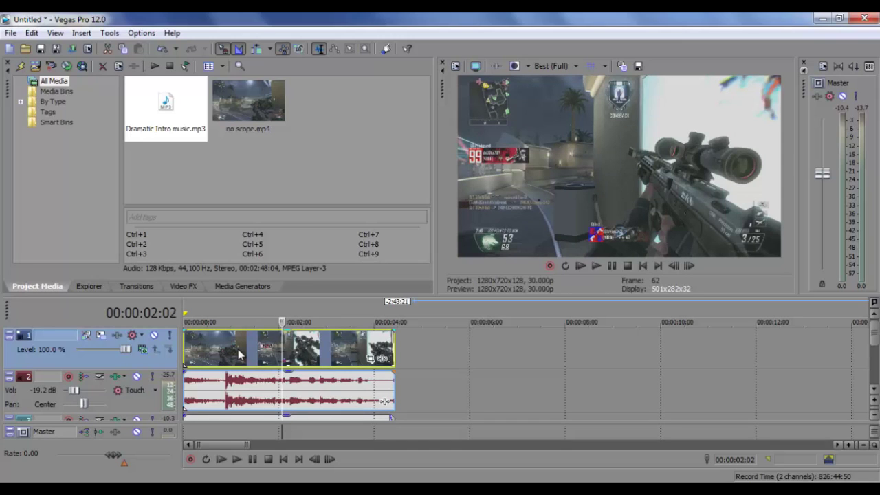
left_click(300, 357)
left_click(230, 358)
left_click(285, 356)
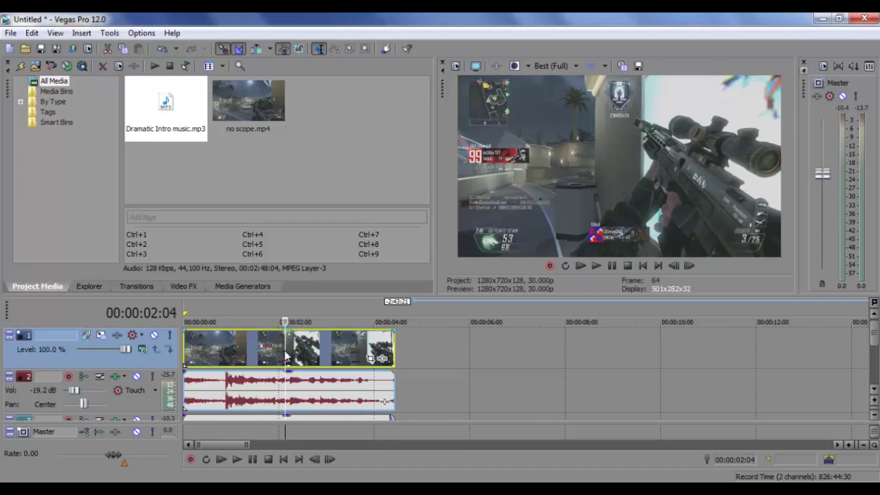
- Turn off Maintain aspect ratio and choose Disable resample in the gameplay video clip's properties
right_click(262, 351)
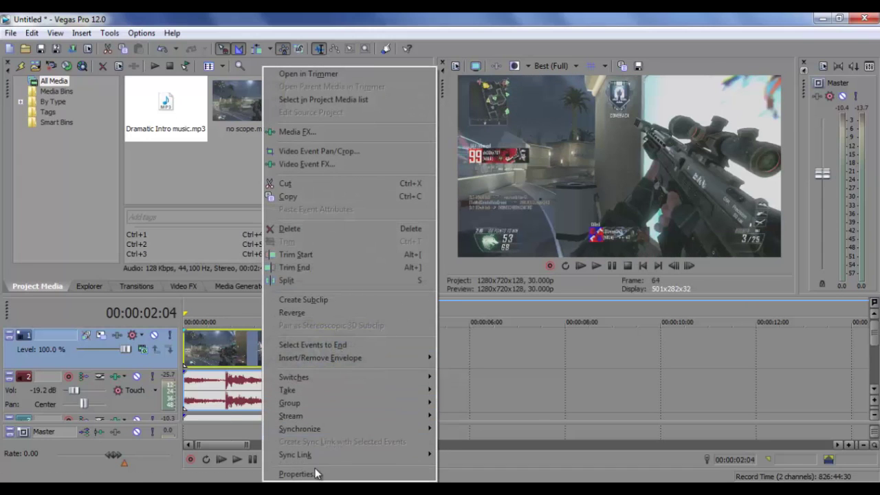
right_click(220, 349)
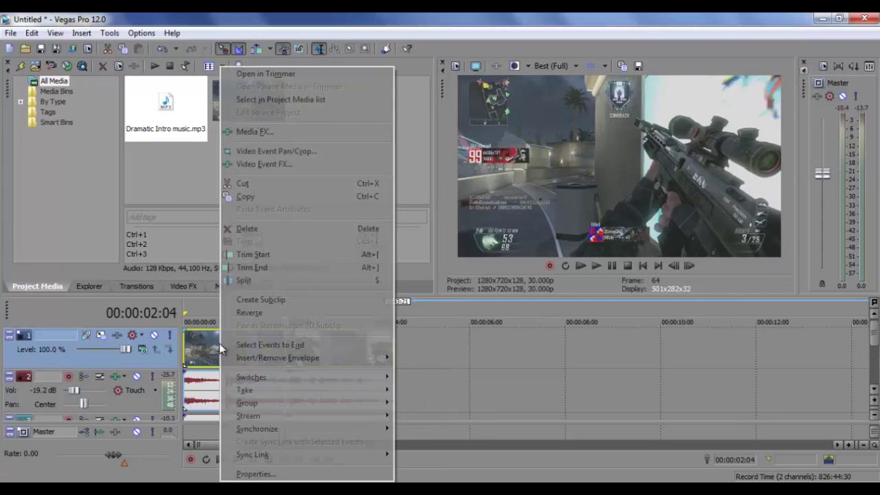
left_click(283, 476)
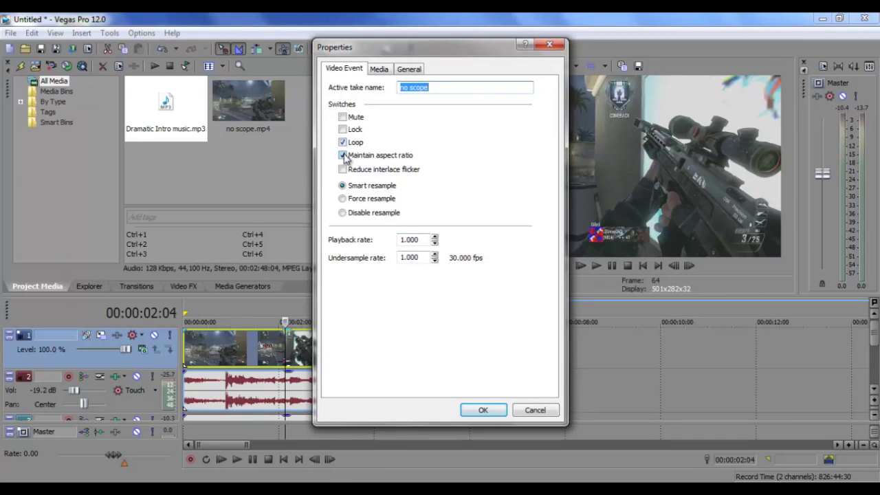
left_click(343, 156)
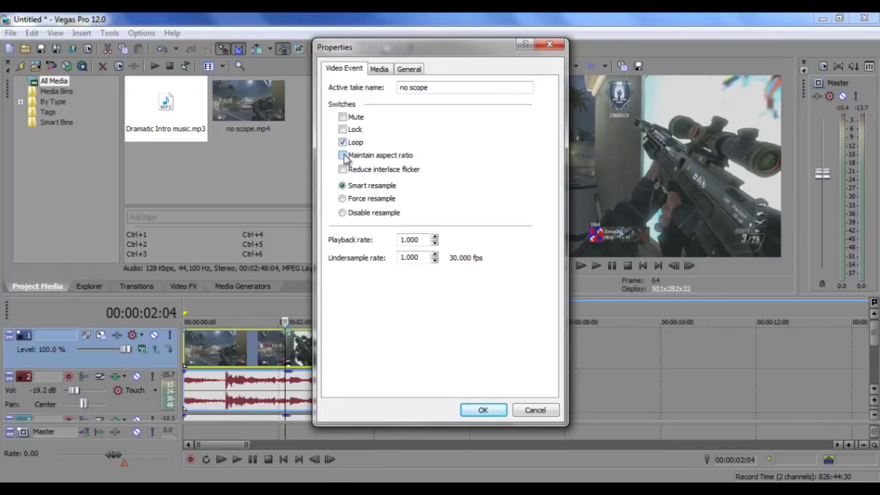
left_click(342, 213)
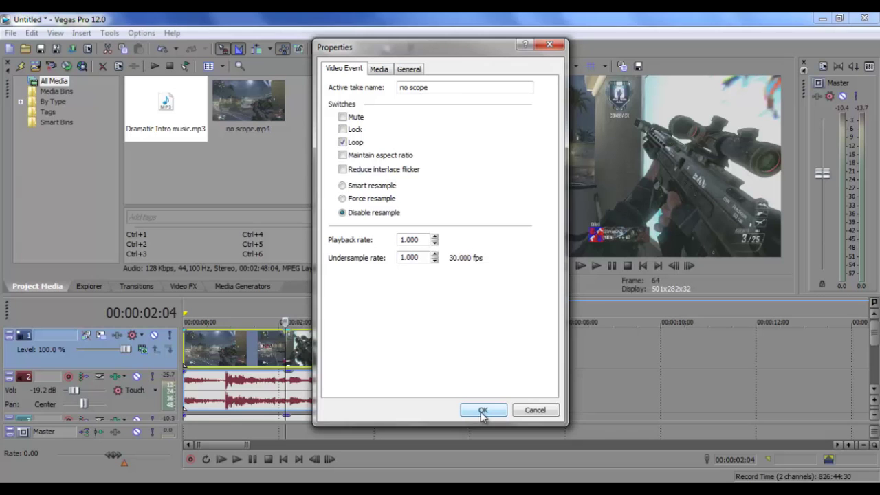
left_click(482, 410)
- Add the Saturation Adjust video effect with its default preset to the gameplay clip
left_click(320, 351)
right_click(323, 351)
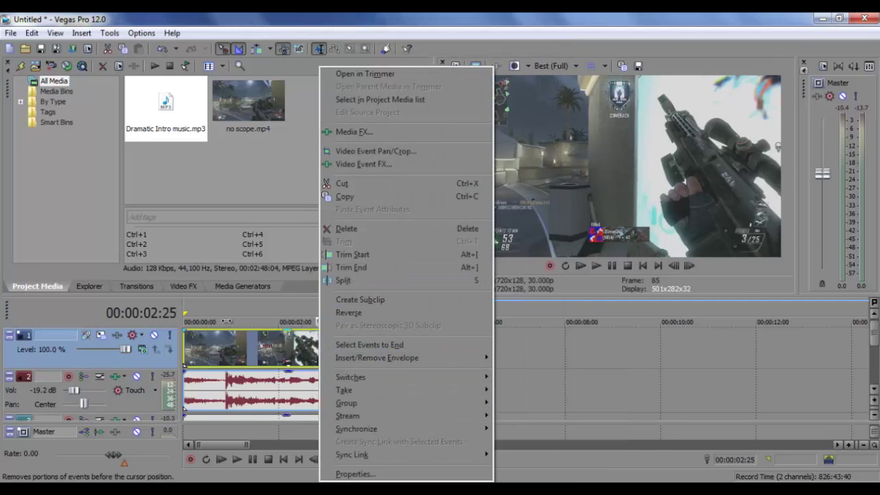
left_click(221, 347)
left_click(182, 287)
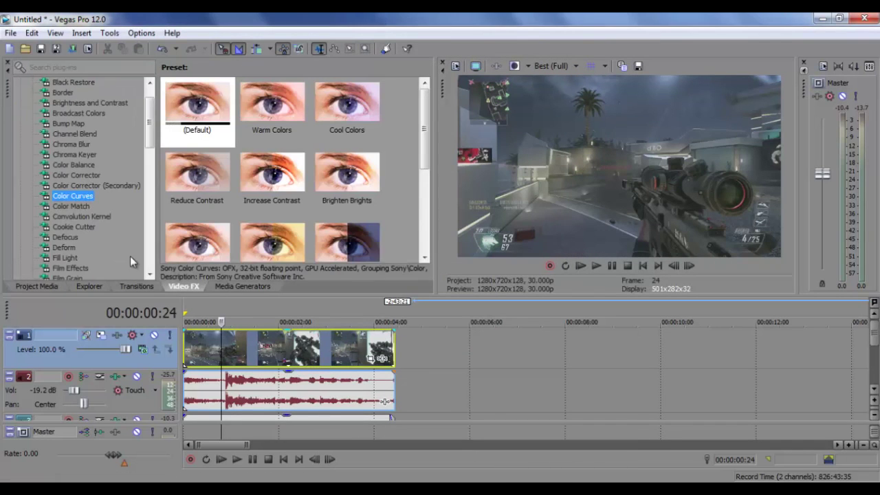
left_click_drag(150, 123, 150, 197)
left_click(76, 133)
left_click(87, 114)
left_click(80, 206)
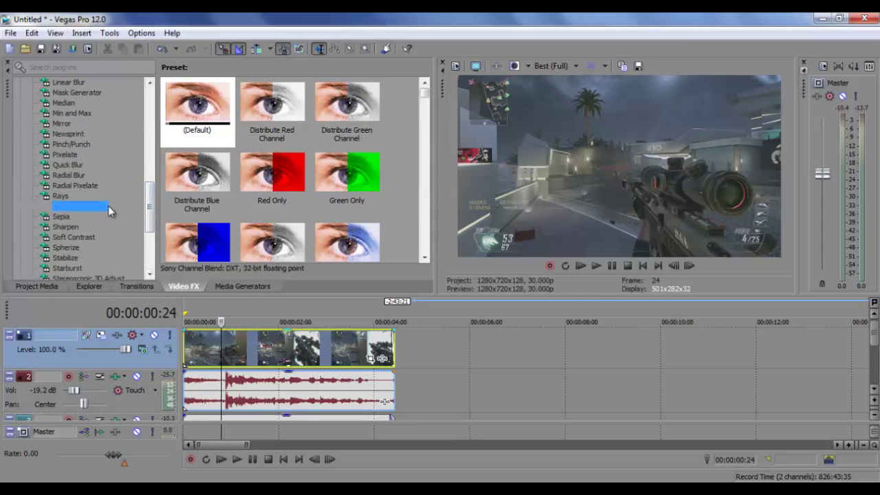
left_click(197, 101)
left_click_drag(197, 101, 262, 354)
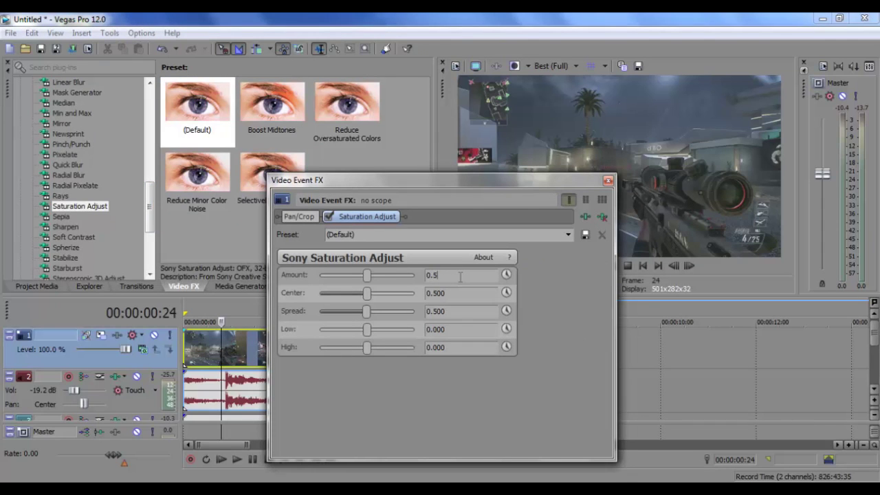
- Set the Saturation Adjust amount to 0.5 and close the effect settings
key("Return")
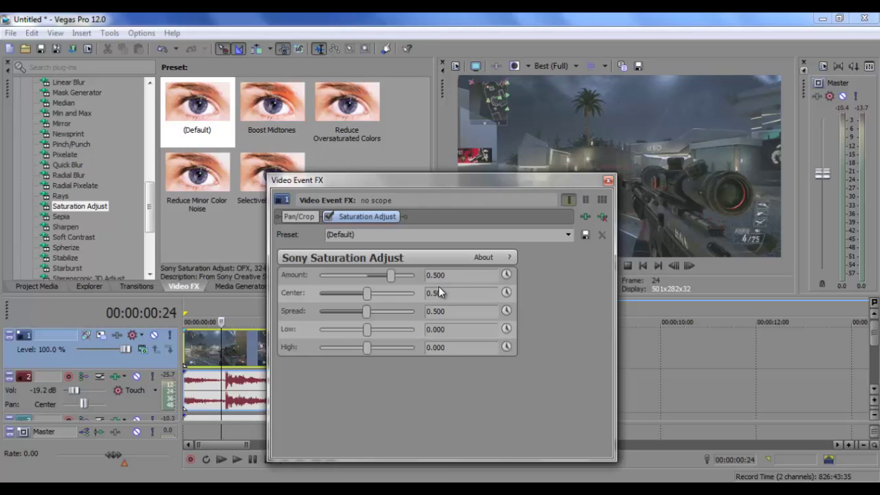
left_click(459, 330)
type("0.3")
key("Return")
key("Return")
left_click(468, 277)
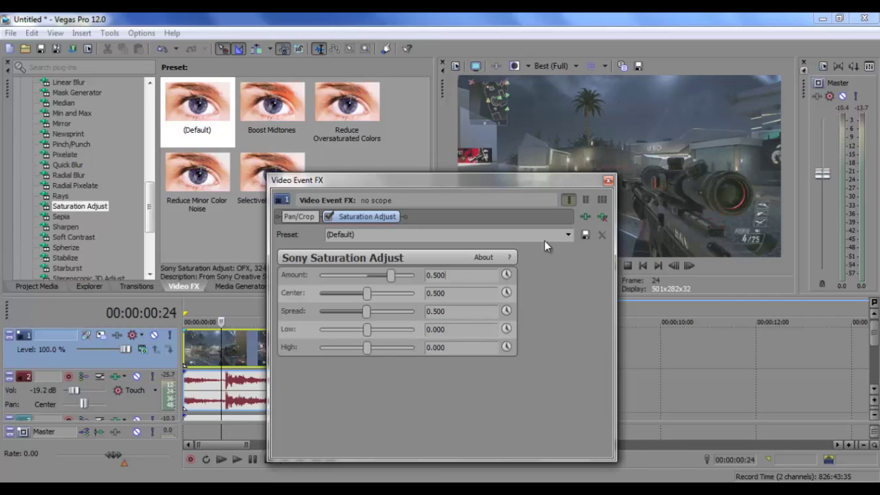
left_click(608, 182)
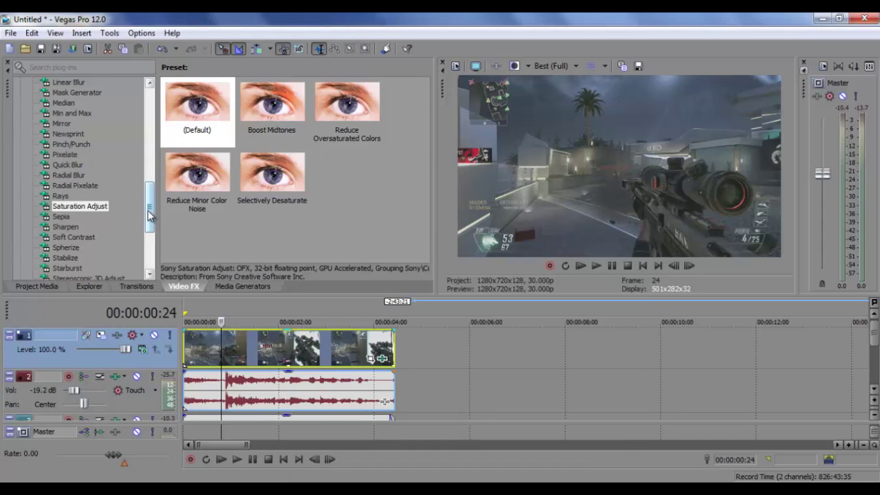
- Add the Color Curves video effect with its default preset to the gameplay clip
left_click_drag(150, 214, 151, 148)
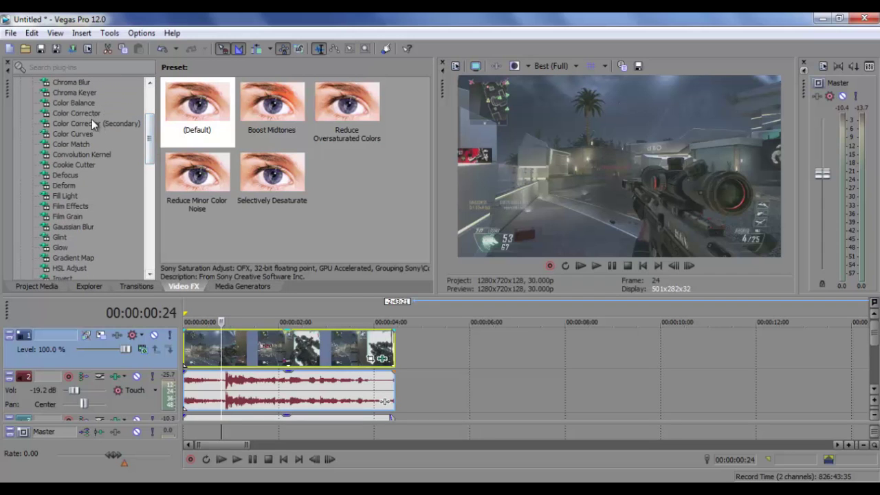
left_click(90, 131)
left_click_drag(182, 107, 265, 358)
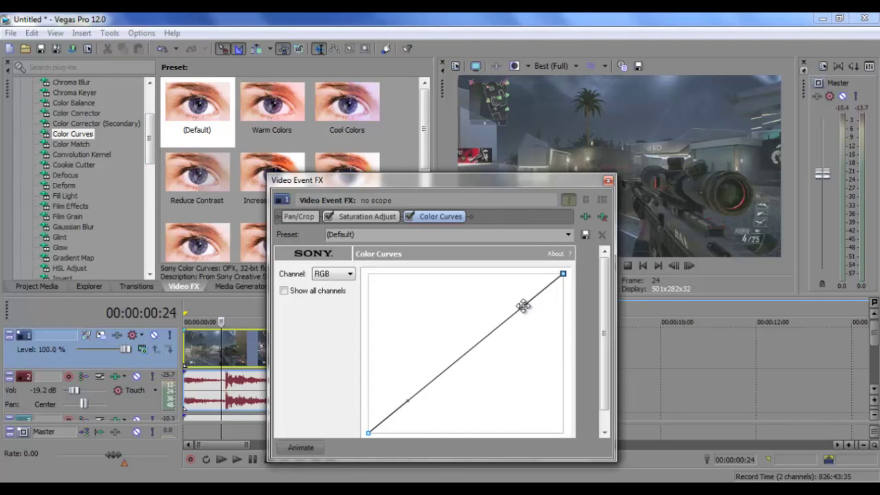
- Bend the RGB curve into a gentle S with raised highlights and lowered shadows, and check frames along the clip
left_click_drag(523, 306, 497, 289)
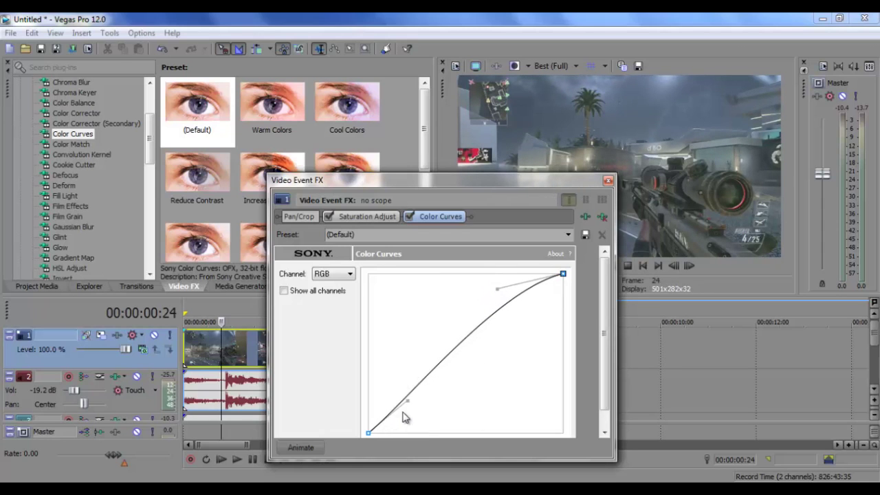
left_click_drag(408, 401, 413, 426)
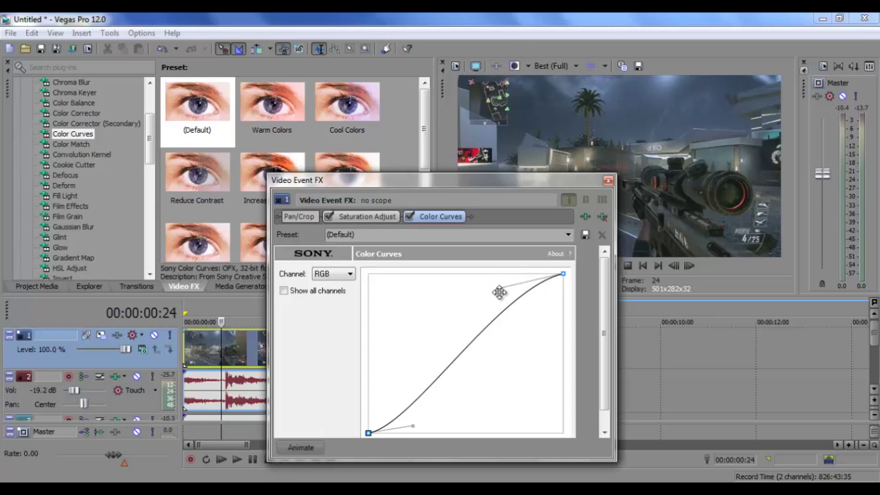
mouse_move(499, 290)
left_mouse_down()
mouse_move(526, 335)
mouse_move(488, 295)
left_mouse_up()
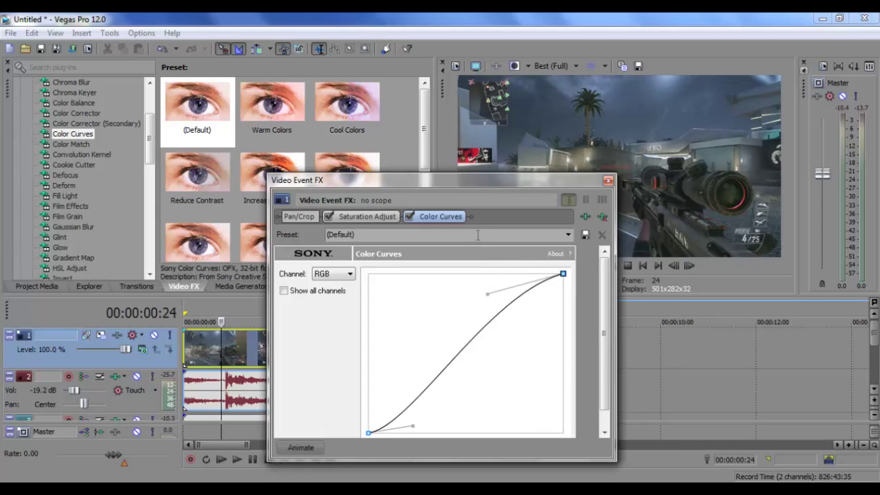
left_click(608, 180)
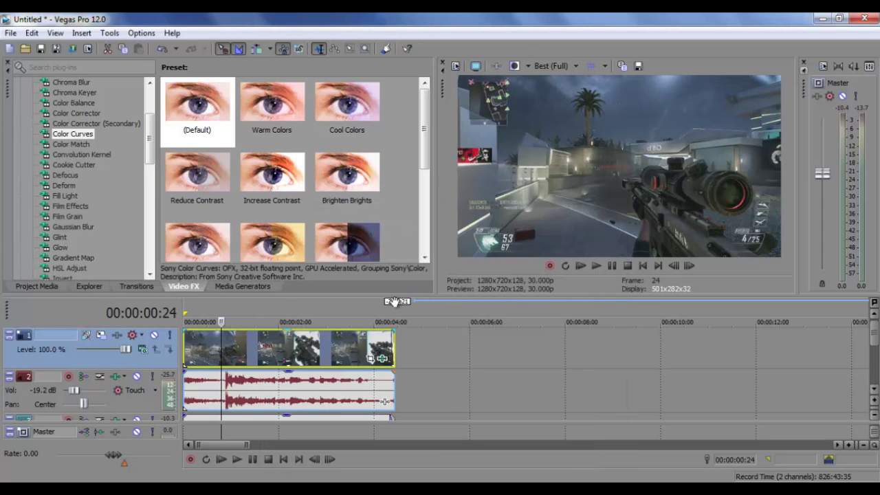
left_click(281, 352)
left_click(223, 348)
left_click(250, 348)
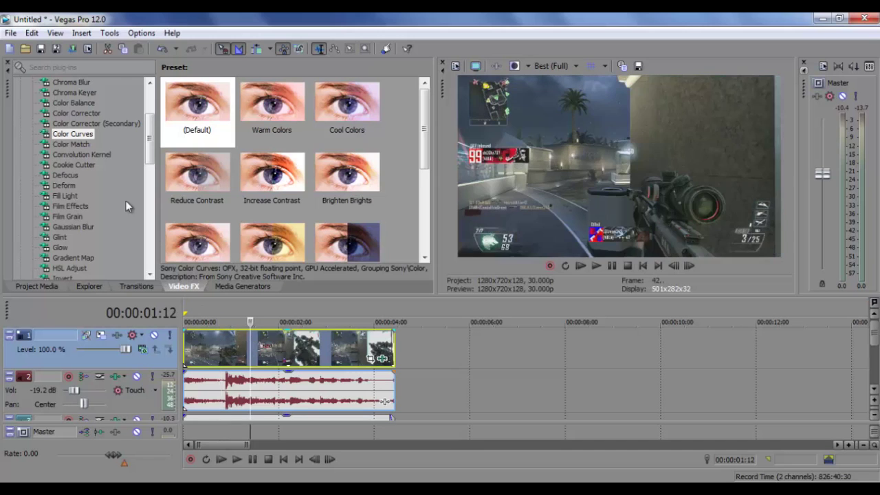
- Open the render settings and select the Youtube template under Windows Media Video V11
left_click(10, 32)
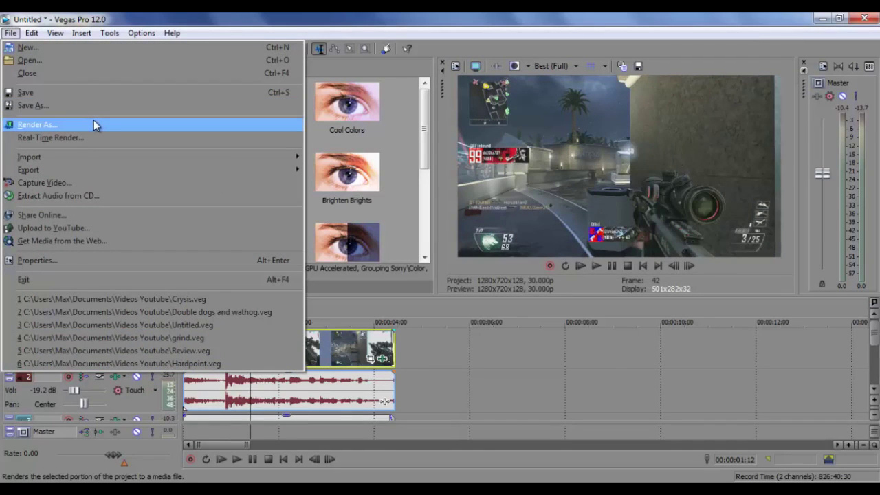
left_click(94, 124)
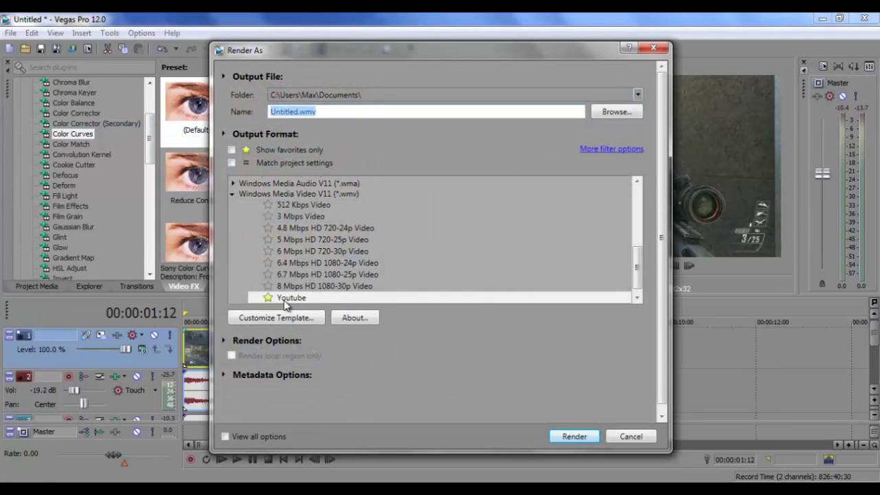
left_click(285, 301)
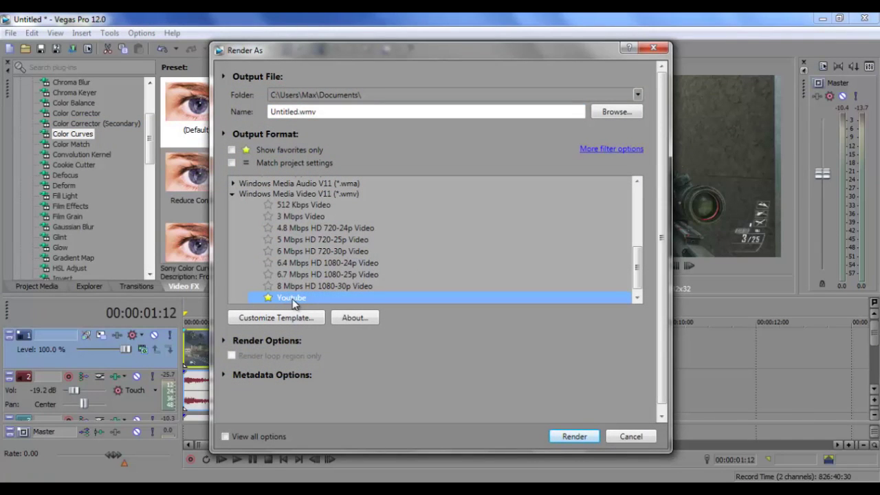
- Examine the Youtube template's audio, video, bit rate, index and project settings
left_click(319, 320)
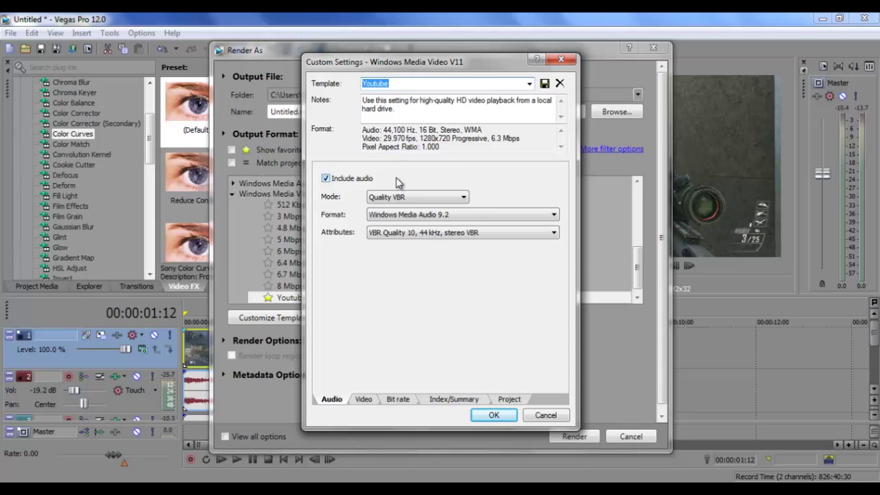
left_click(399, 198)
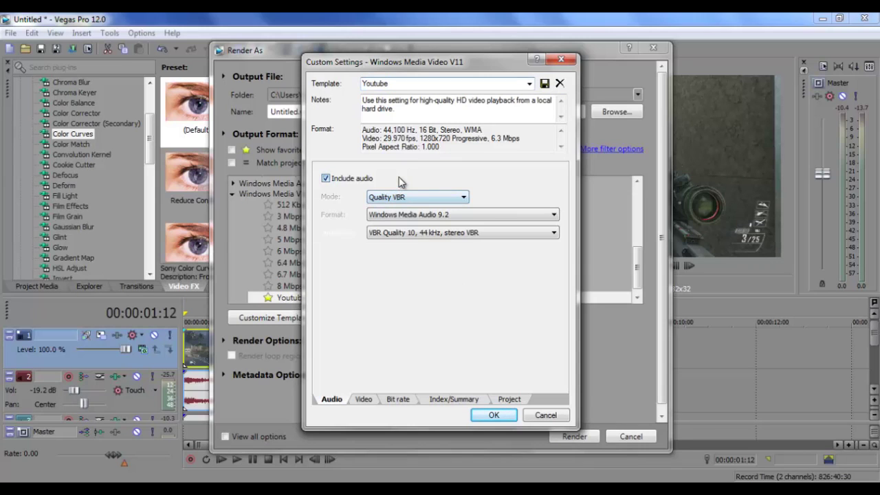
left_click(326, 179)
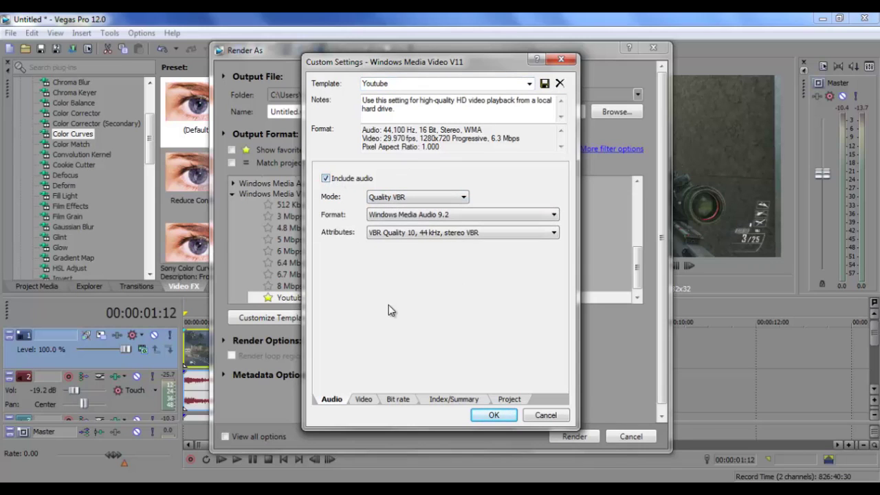
left_click(364, 400)
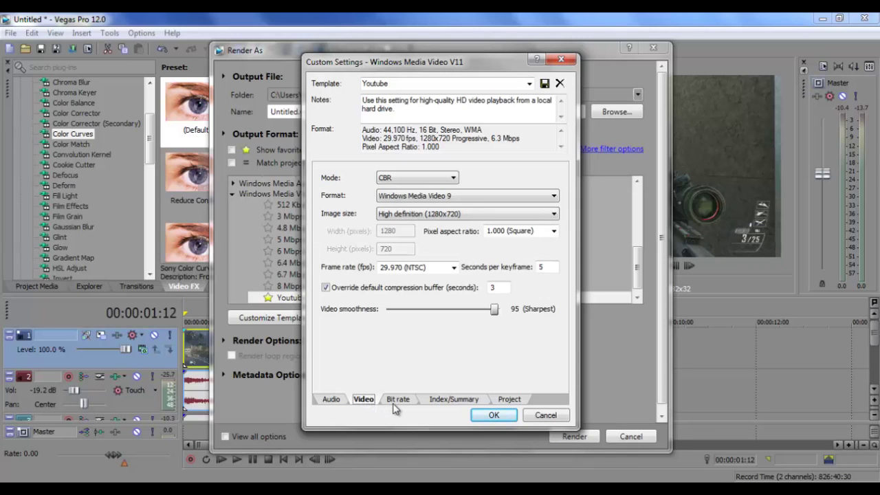
left_click(397, 400)
left_click(440, 400)
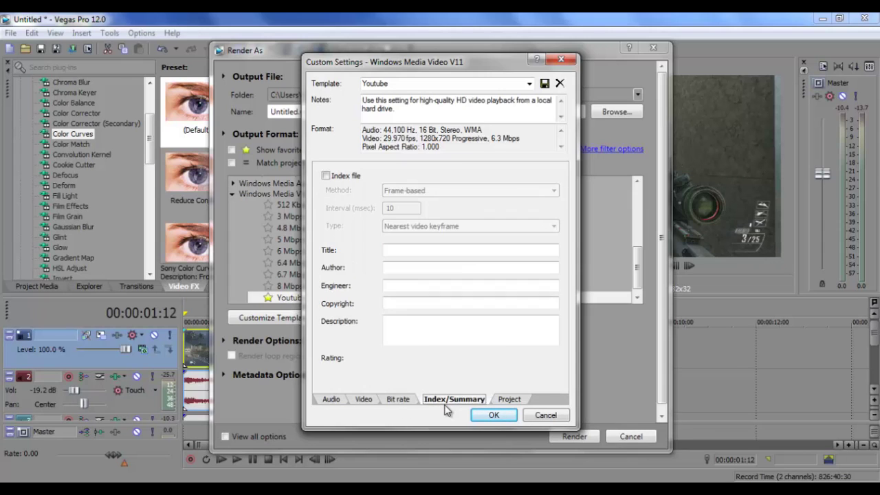
left_click(512, 400)
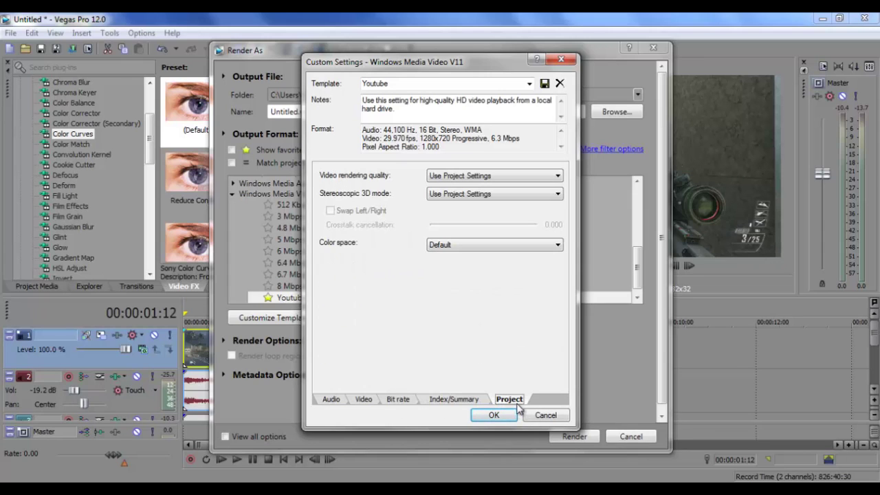
left_click(331, 400)
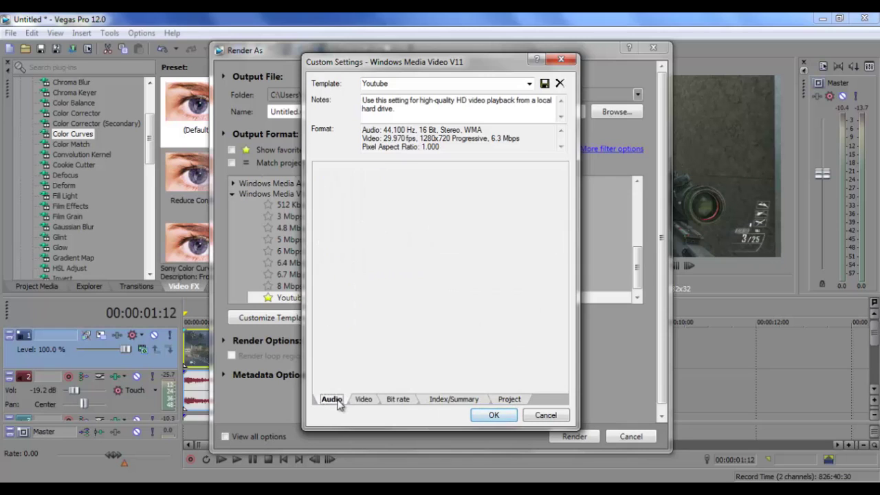
left_click(480, 417)
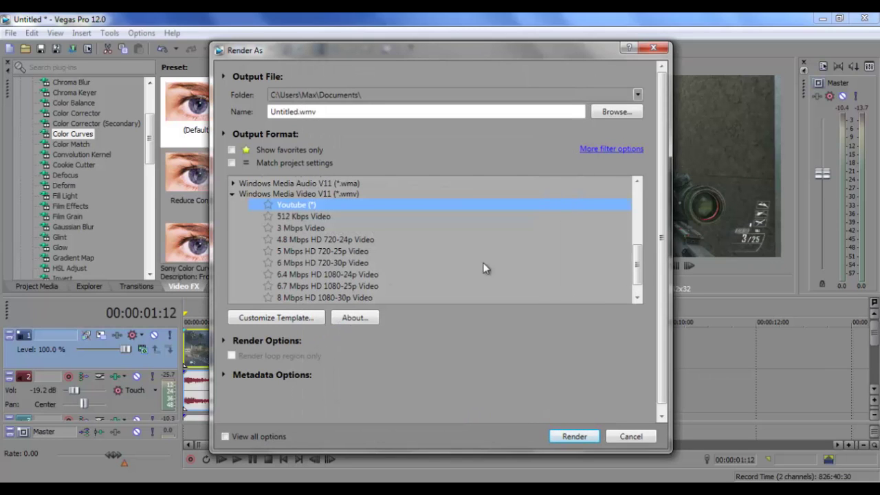
- Reselect the saved Youtube template and render the project to Untitled.wmv, overwriting the existing file
scroll(643, 248, "down", 1)
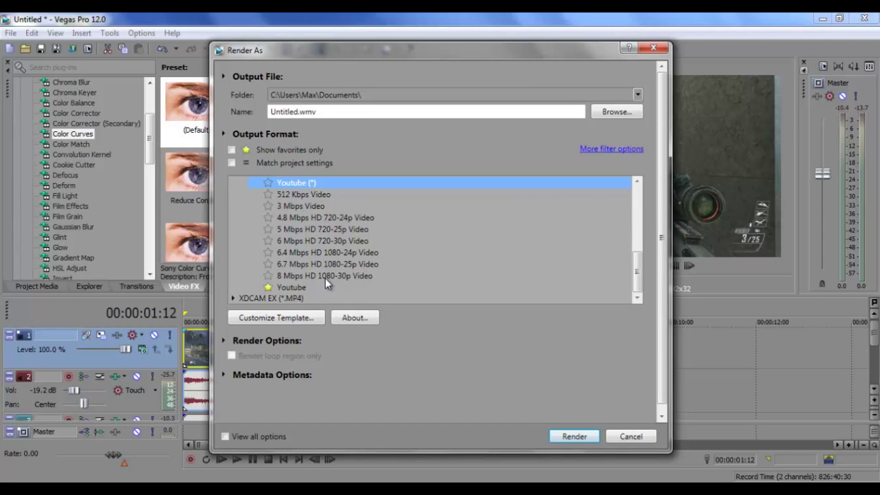
left_click(278, 289)
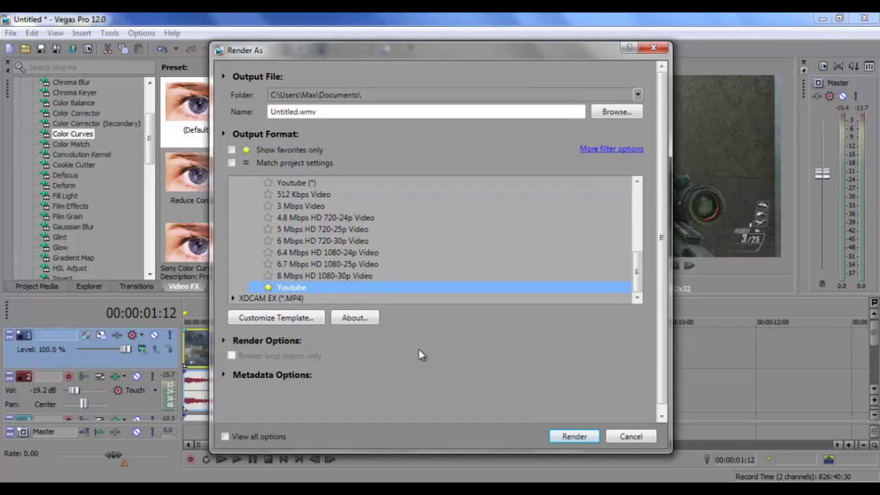
left_click(568, 437)
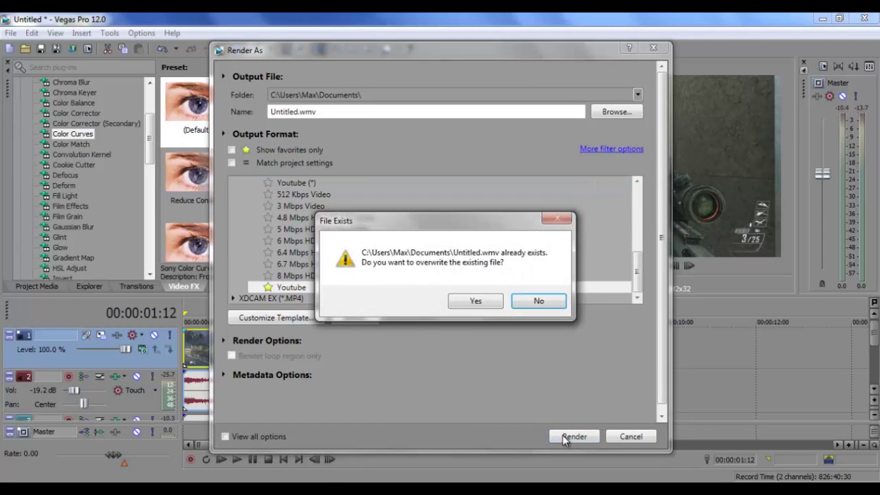
left_click(477, 302)
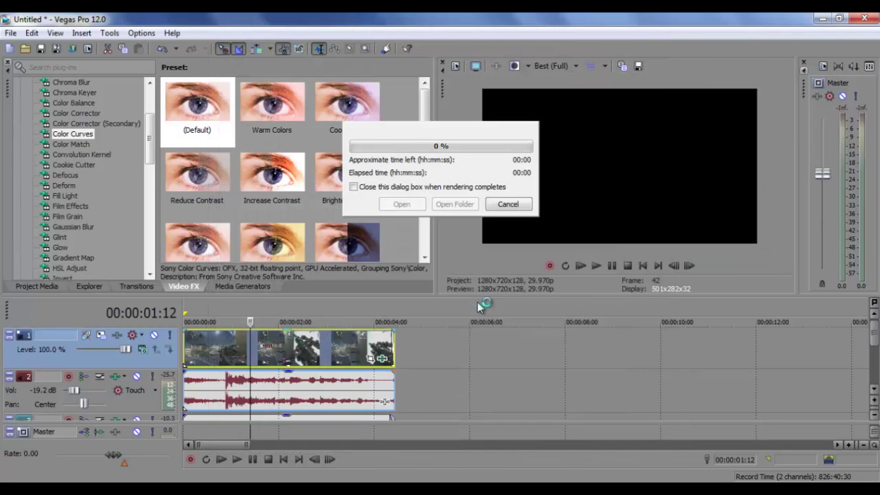